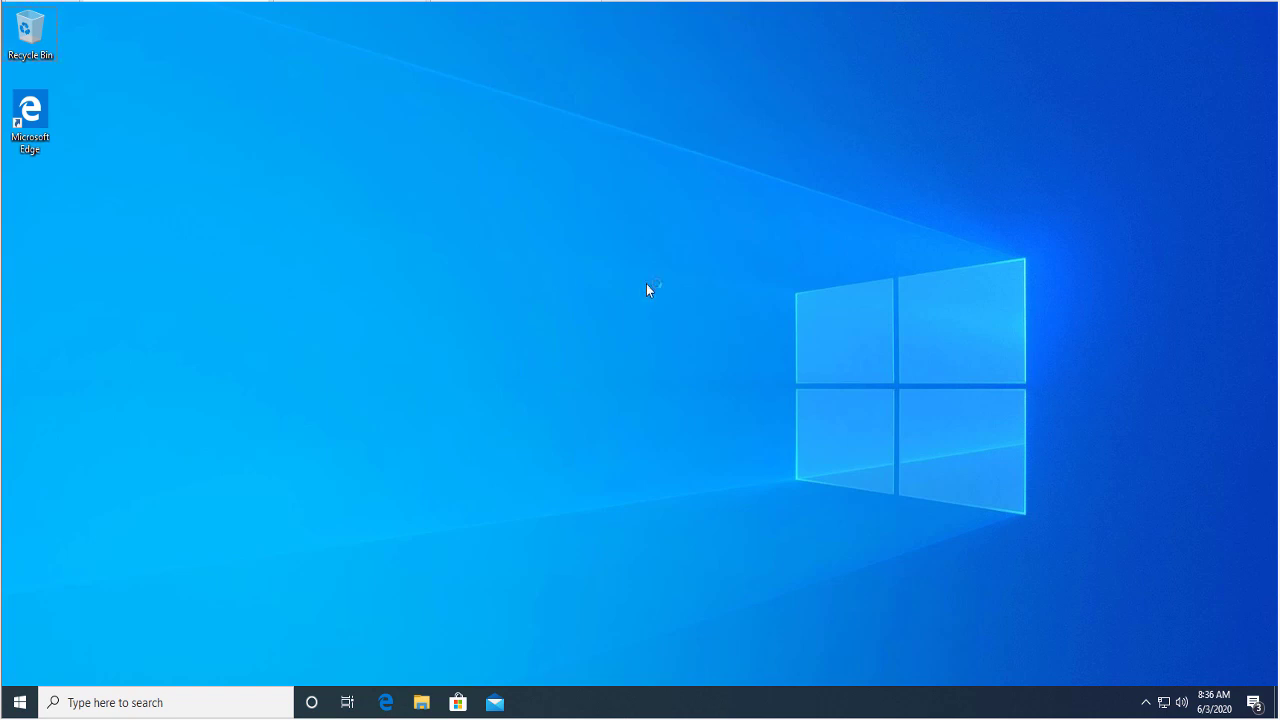
# Step: Open Task Manager in full view and start a new admin task, selecting the old regedit entry
pyautogui.hotkey('ctrl', 'alt', 'Delete')
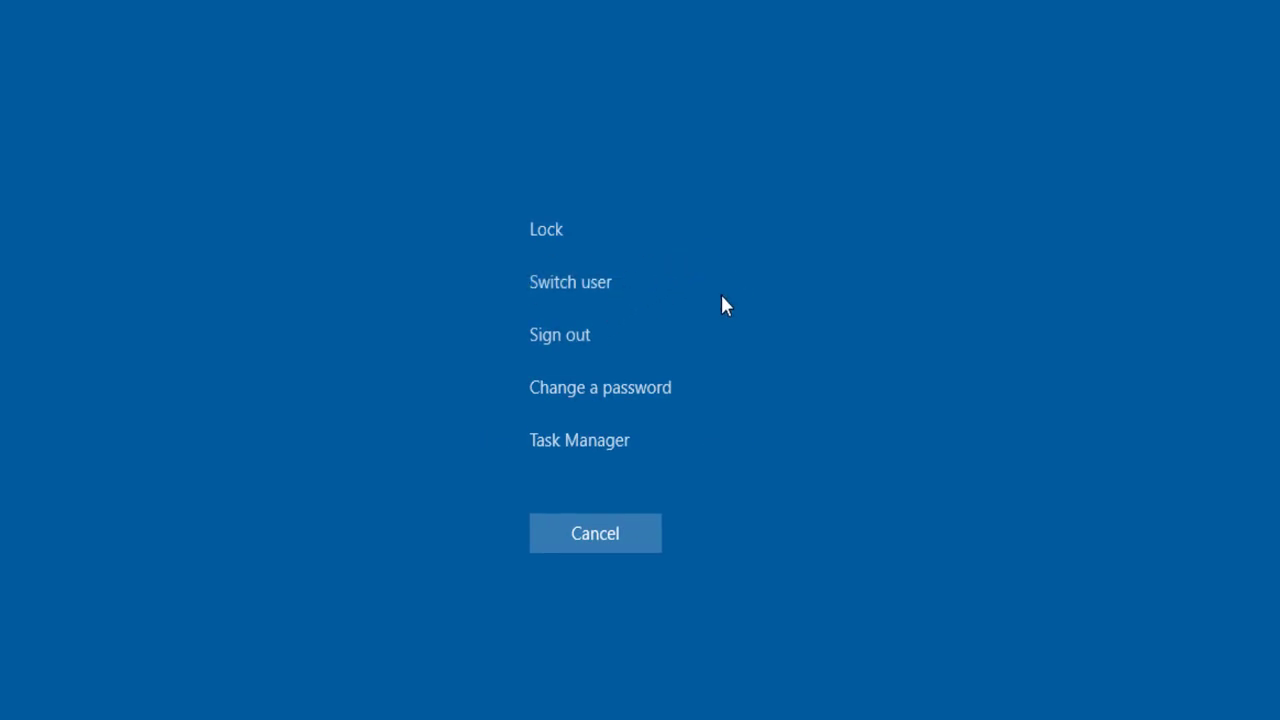
pyautogui.click(603, 450)
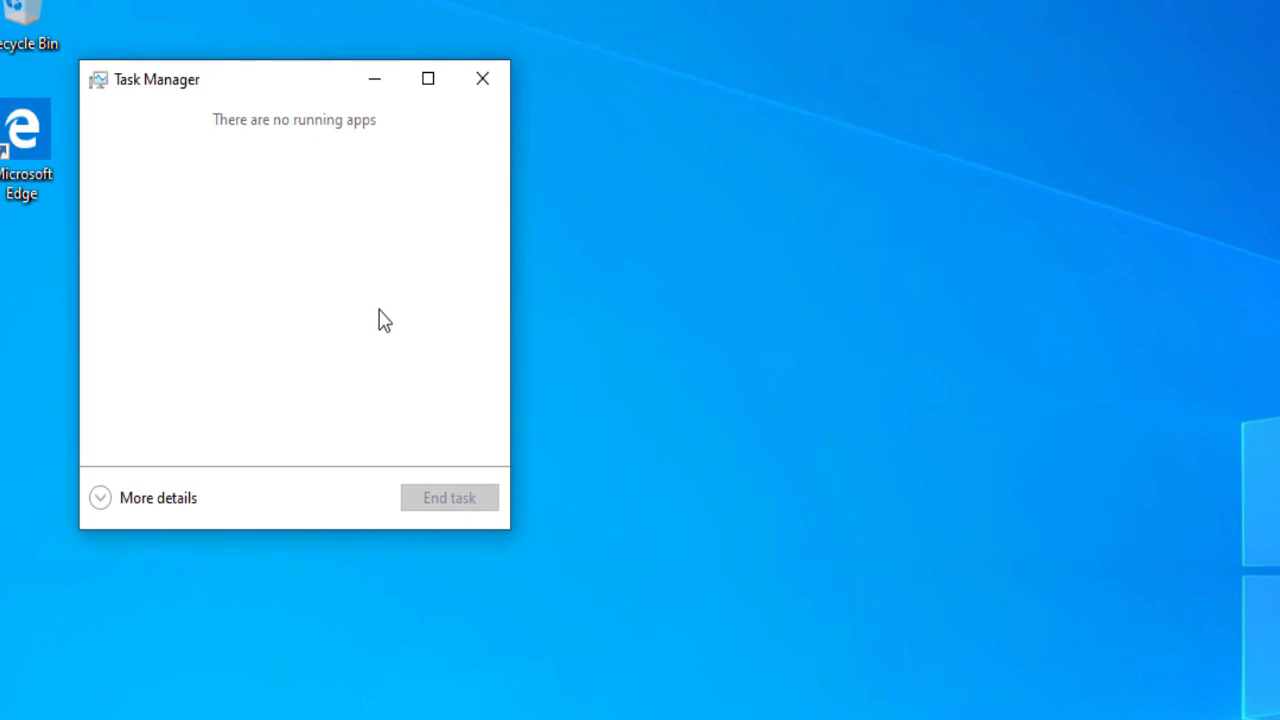
pyautogui.click(158, 497)
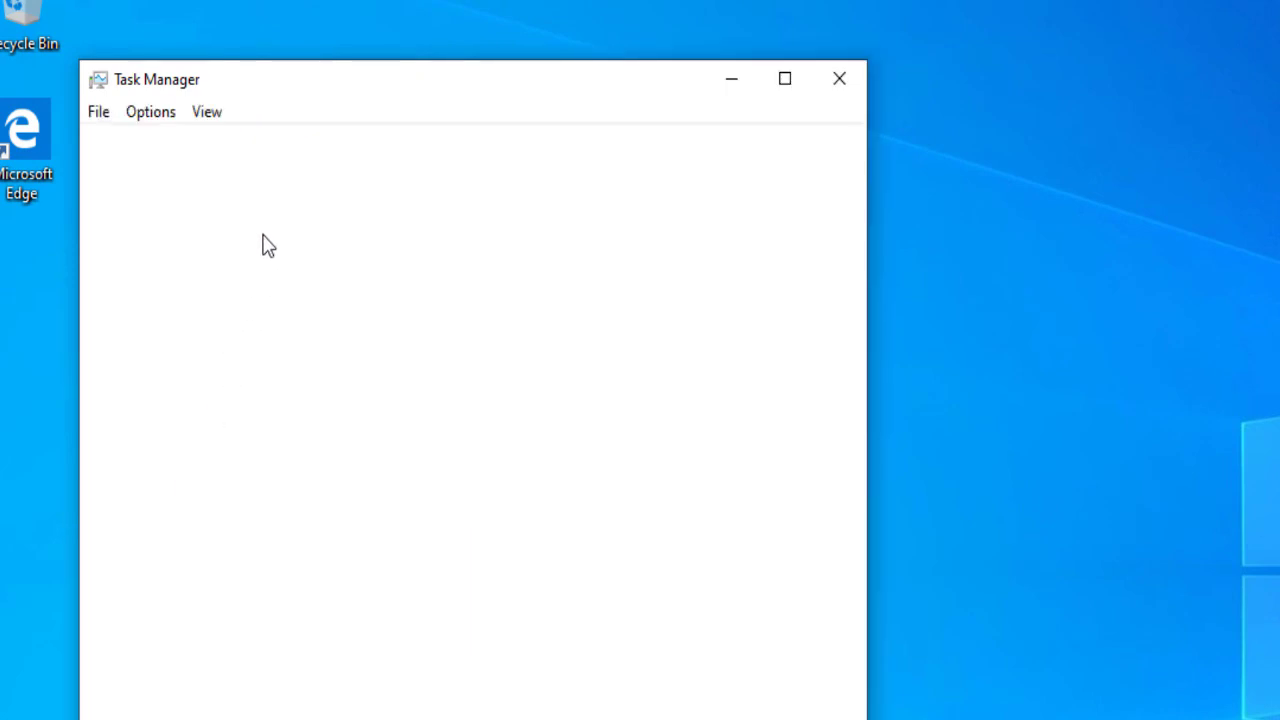
pyautogui.click(98, 111)
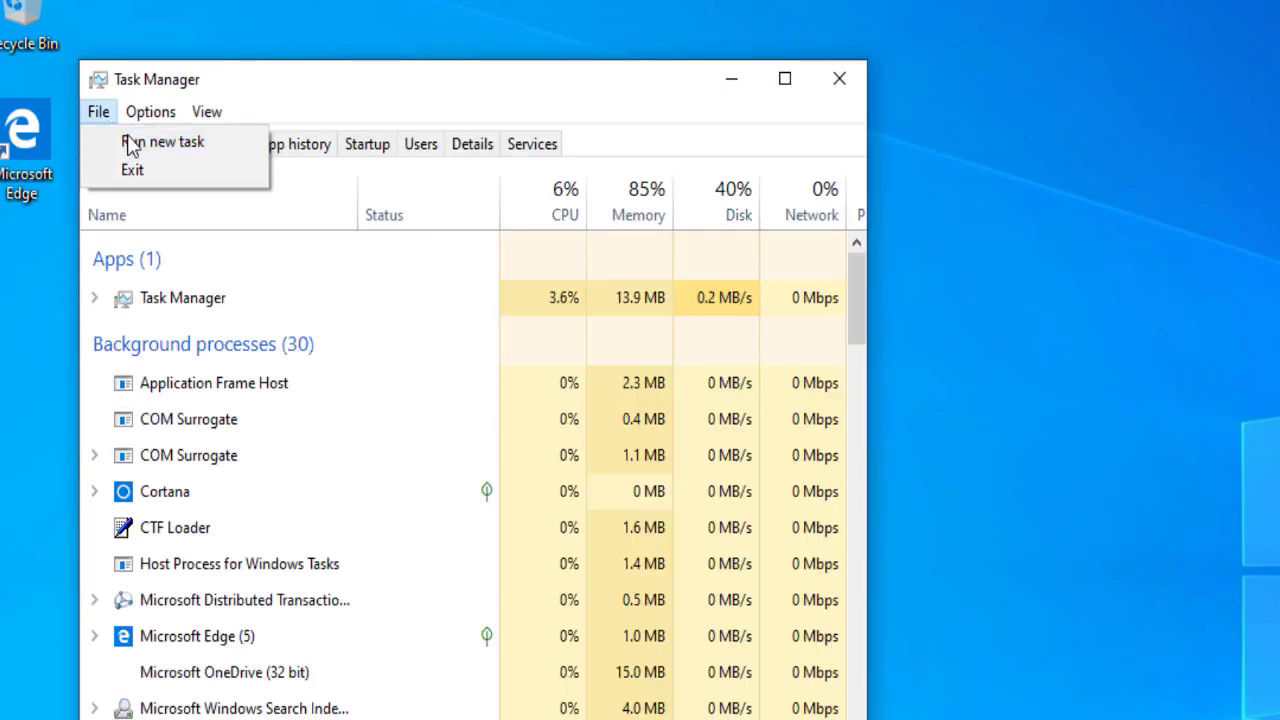
pyautogui.click(130, 145)
pyautogui.write('regedit')
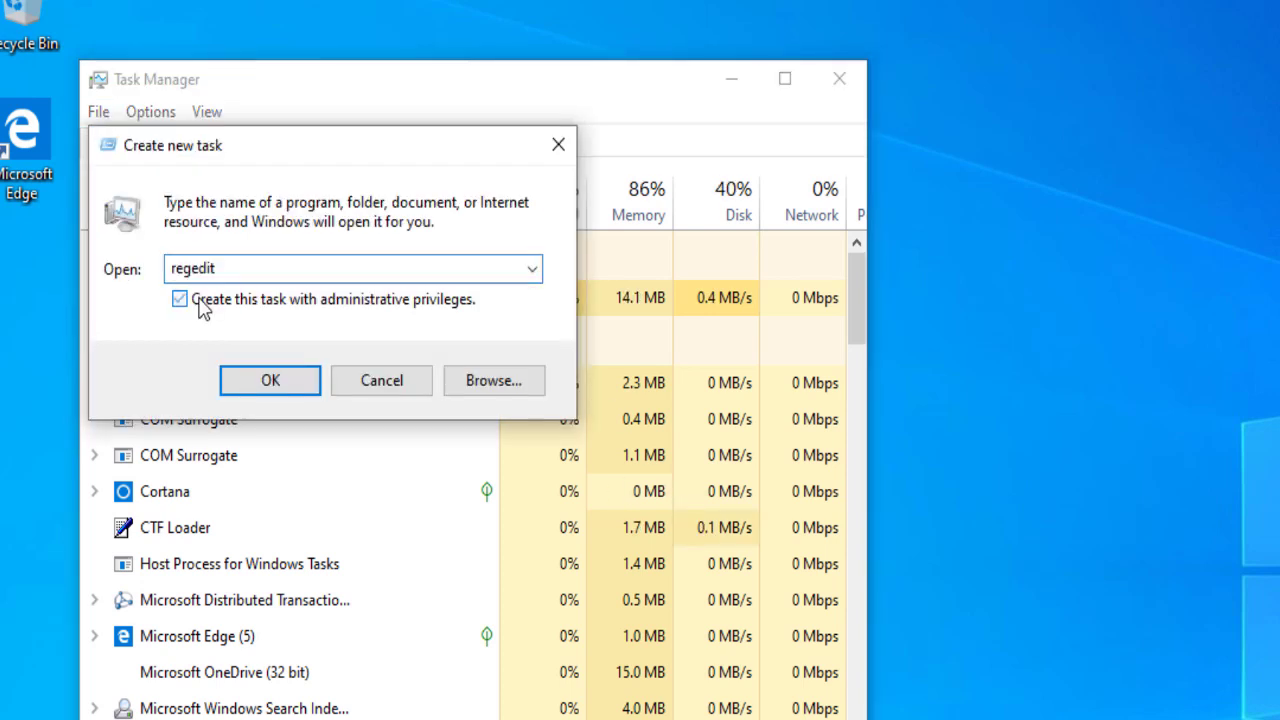
pyautogui.doubleClick(258, 270)
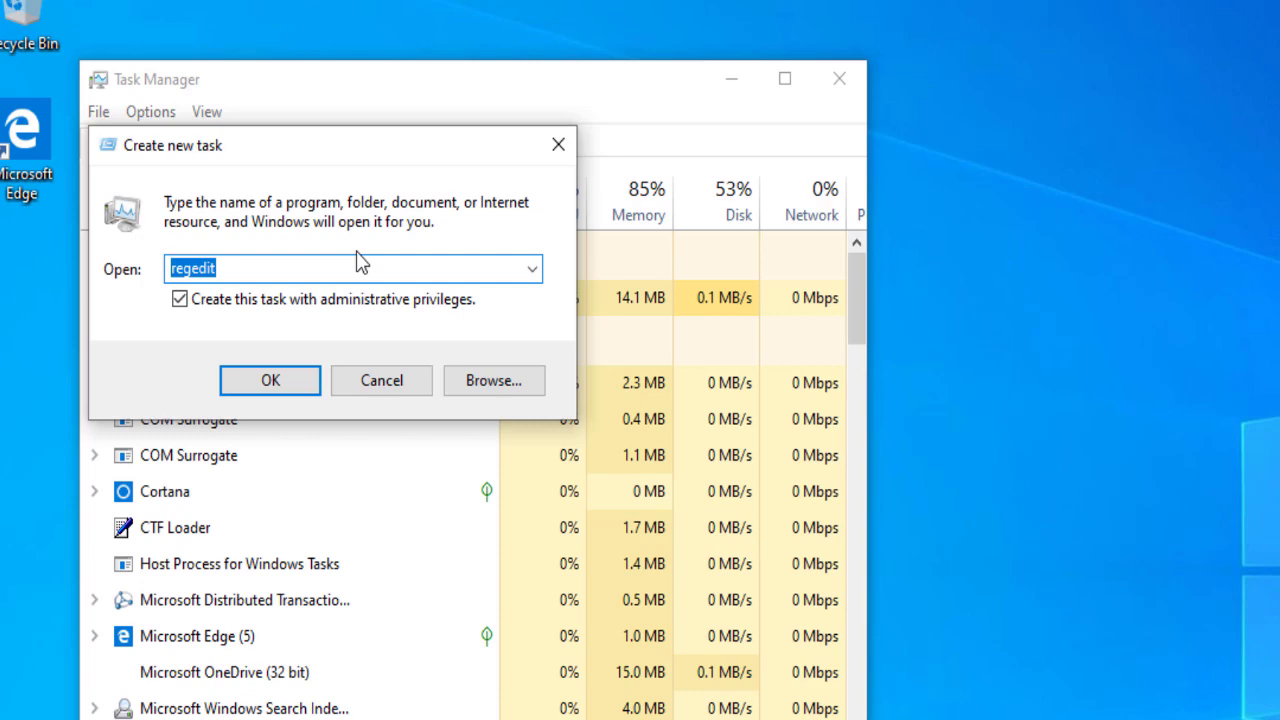
# Step: Launch cmd as administrator and run sfc /scannow, which finds no integrity violations
pyautogui.write('cmd')
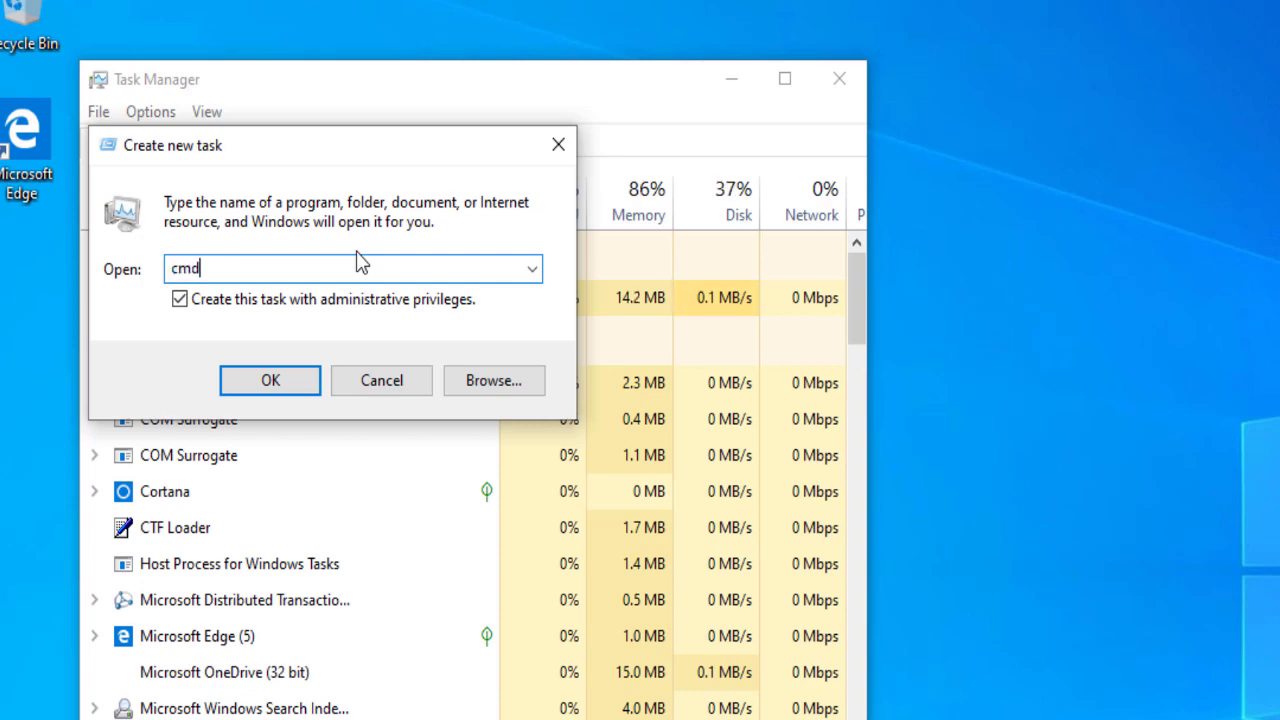
pyautogui.press('Return')
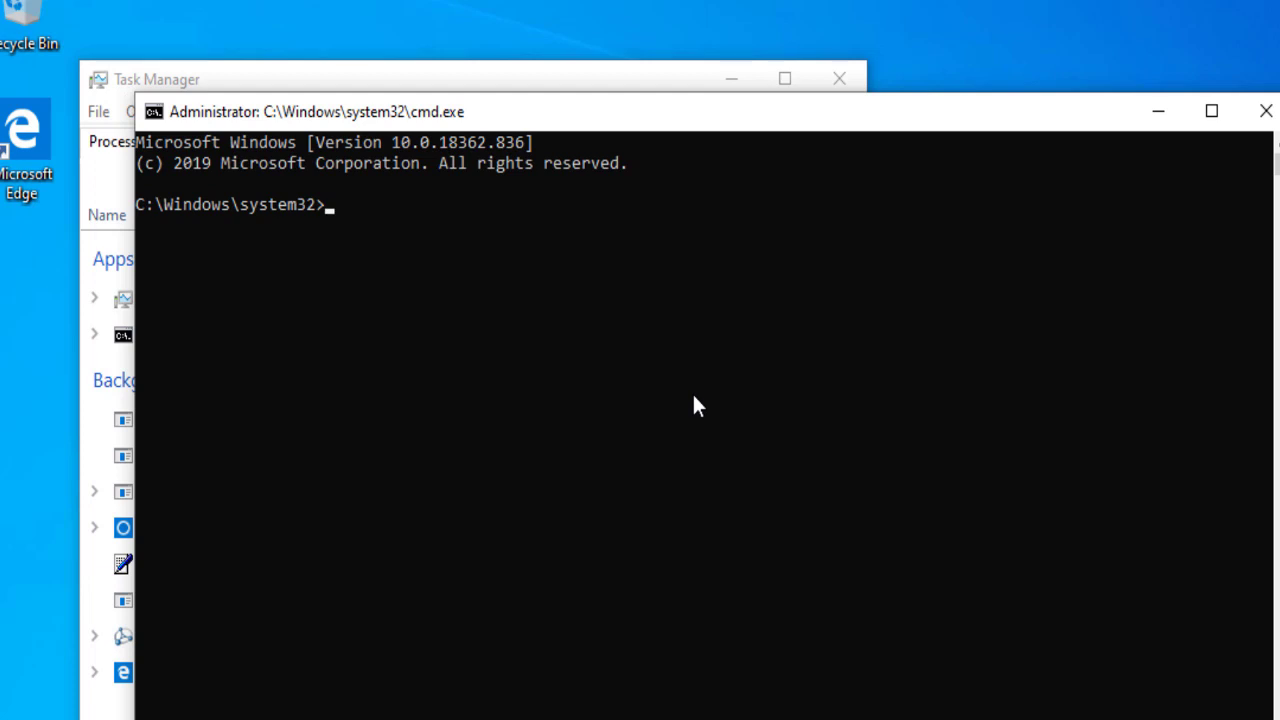
pyautogui.write('sfc ')
pyautogui.write('/scan')
pyautogui.write('now')
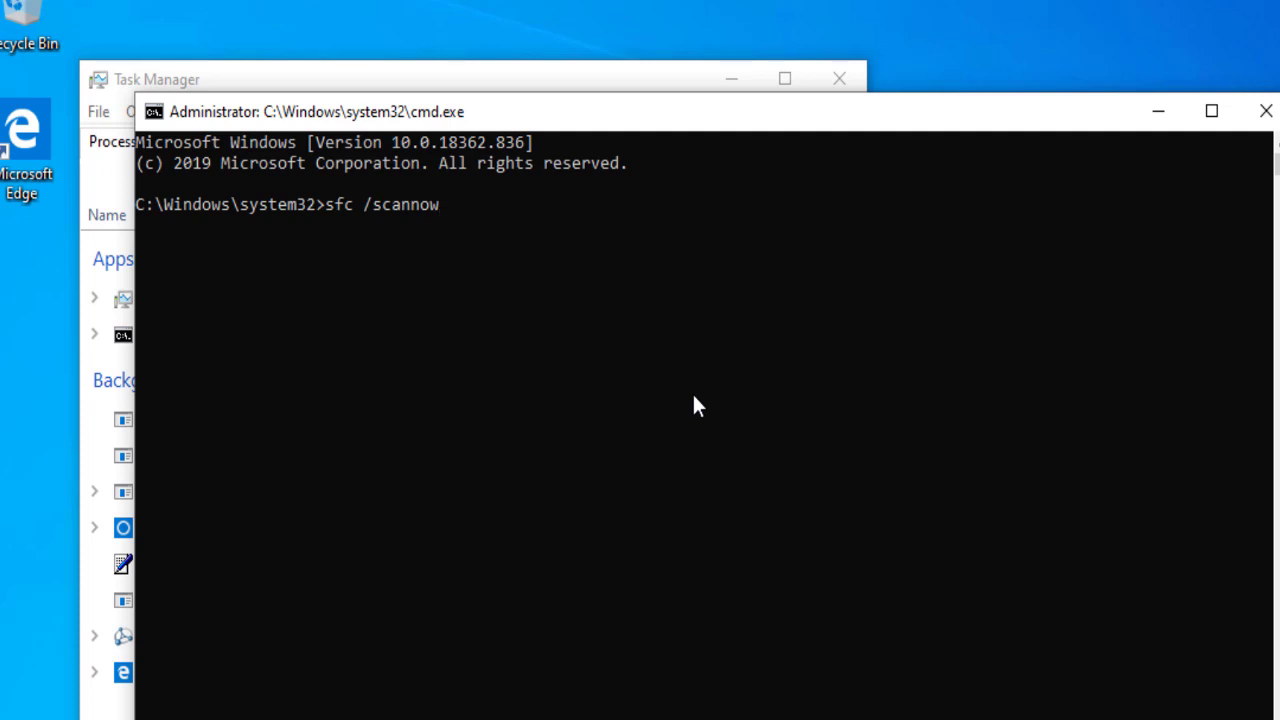
pyautogui.press('Return')
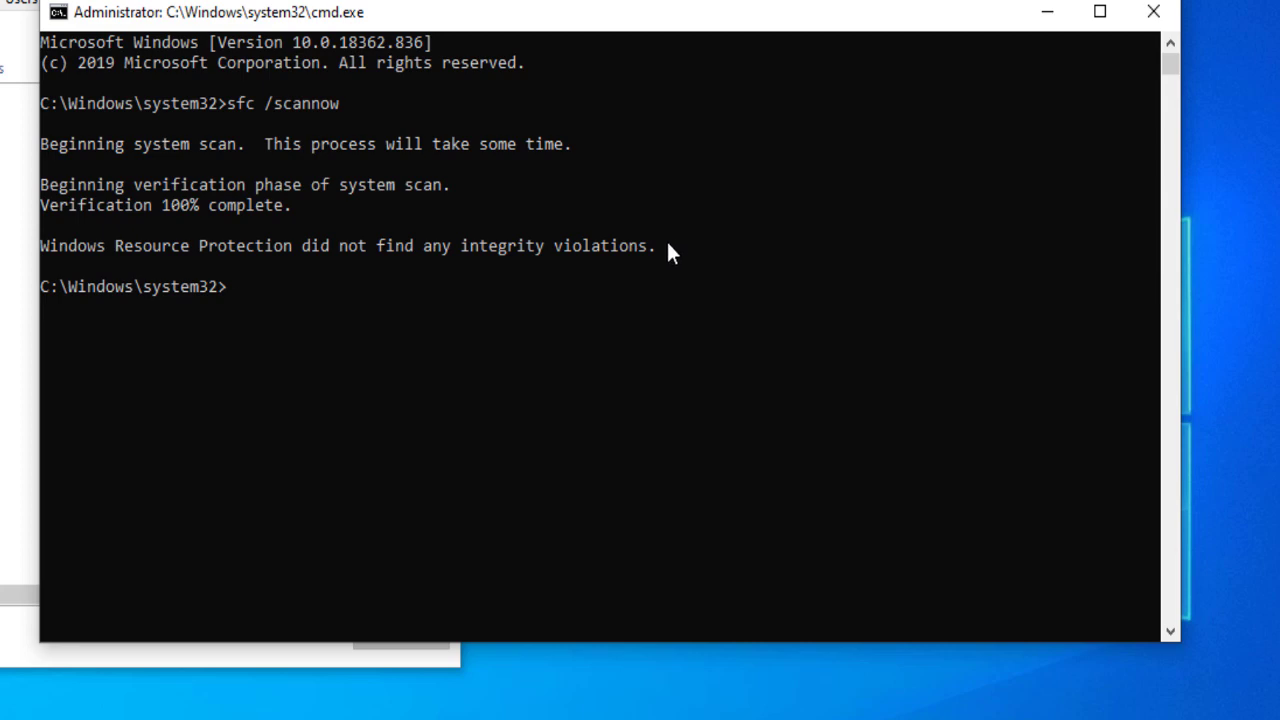
# Step: Return to the Command Prompt and run dism /online /cleanup-image /scanhealth, finding no corruption
pyautogui.click(388, 32)
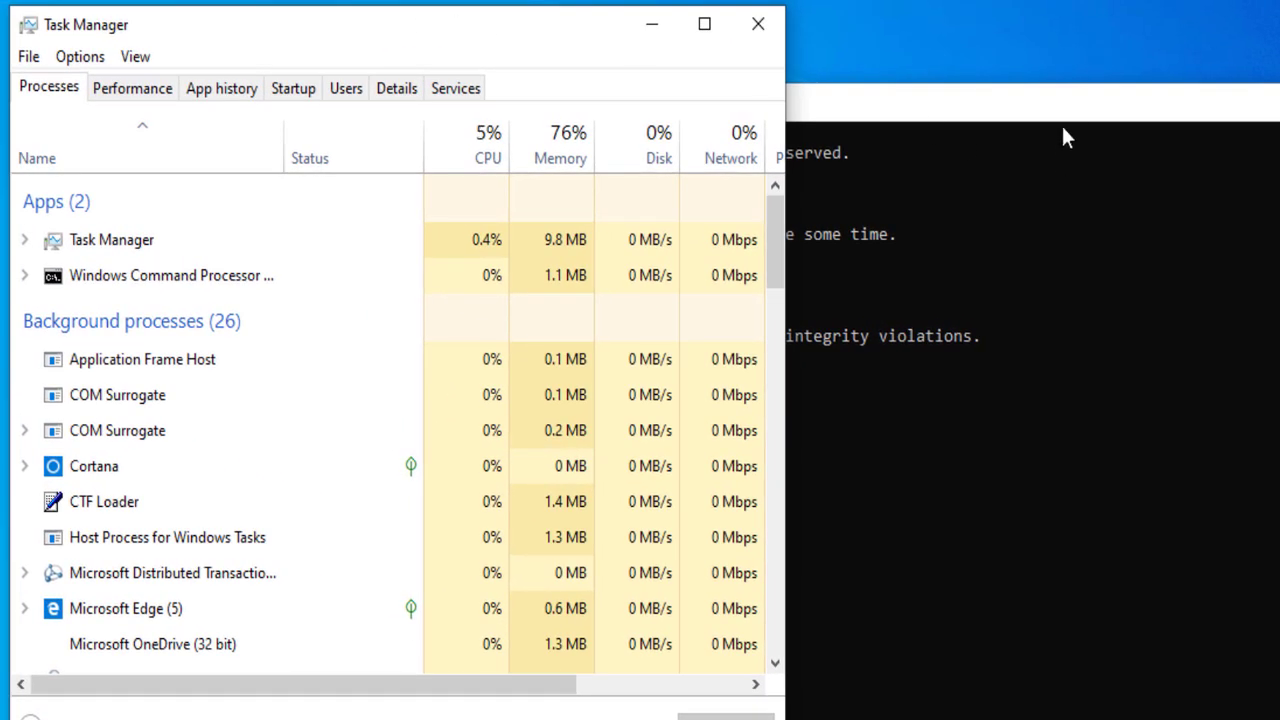
pyautogui.click(1074, 112)
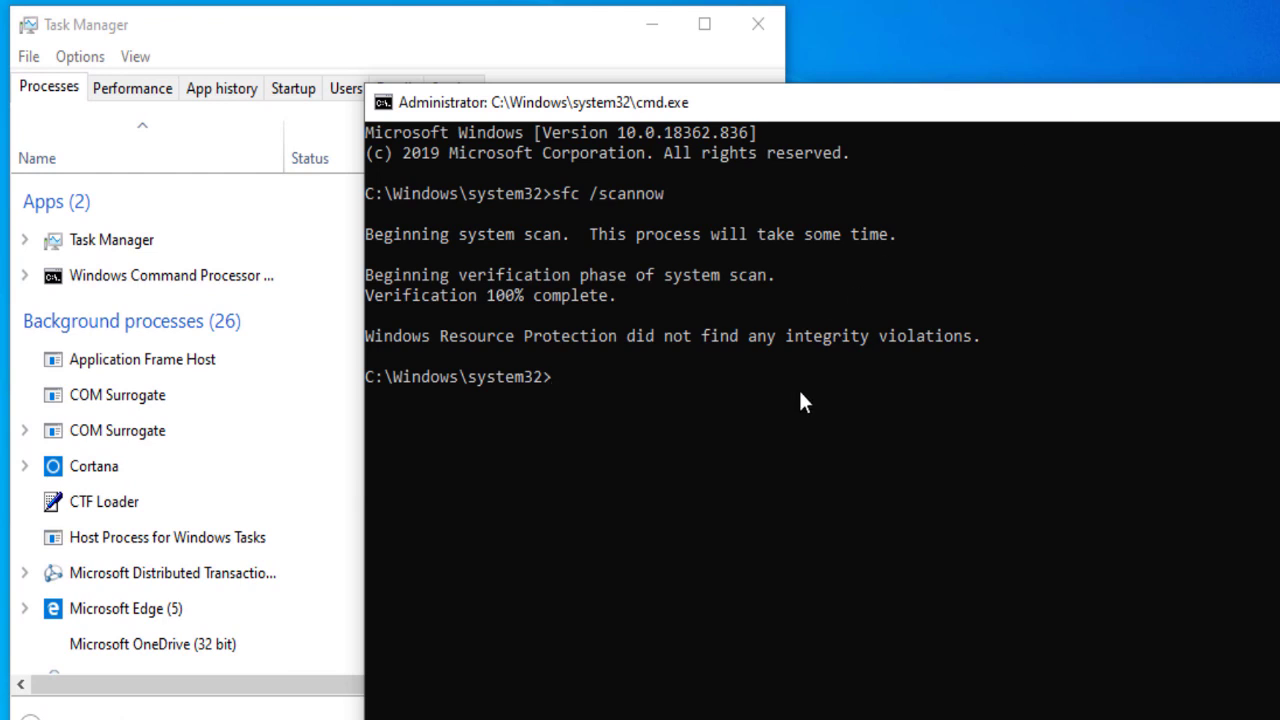
pyautogui.write('dis')
pyautogui.write('m')
pyautogui.write(' /online ')
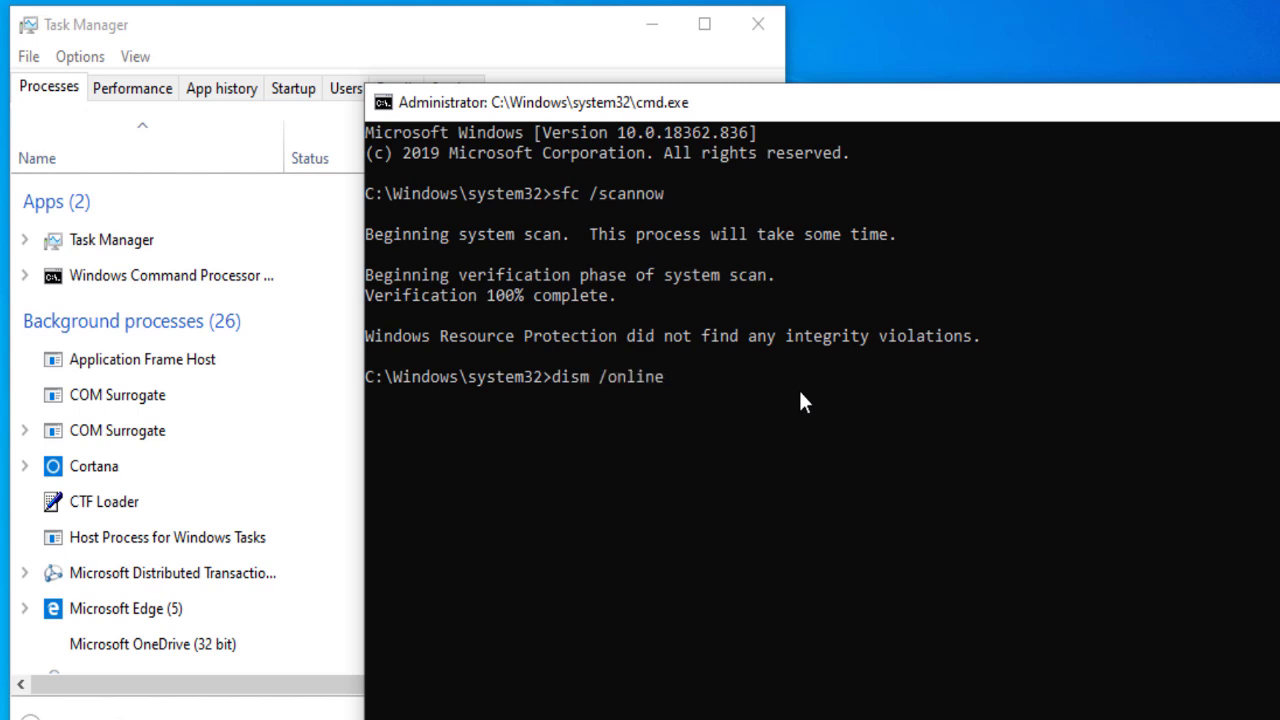
pyautogui.write('/cleanup-im')
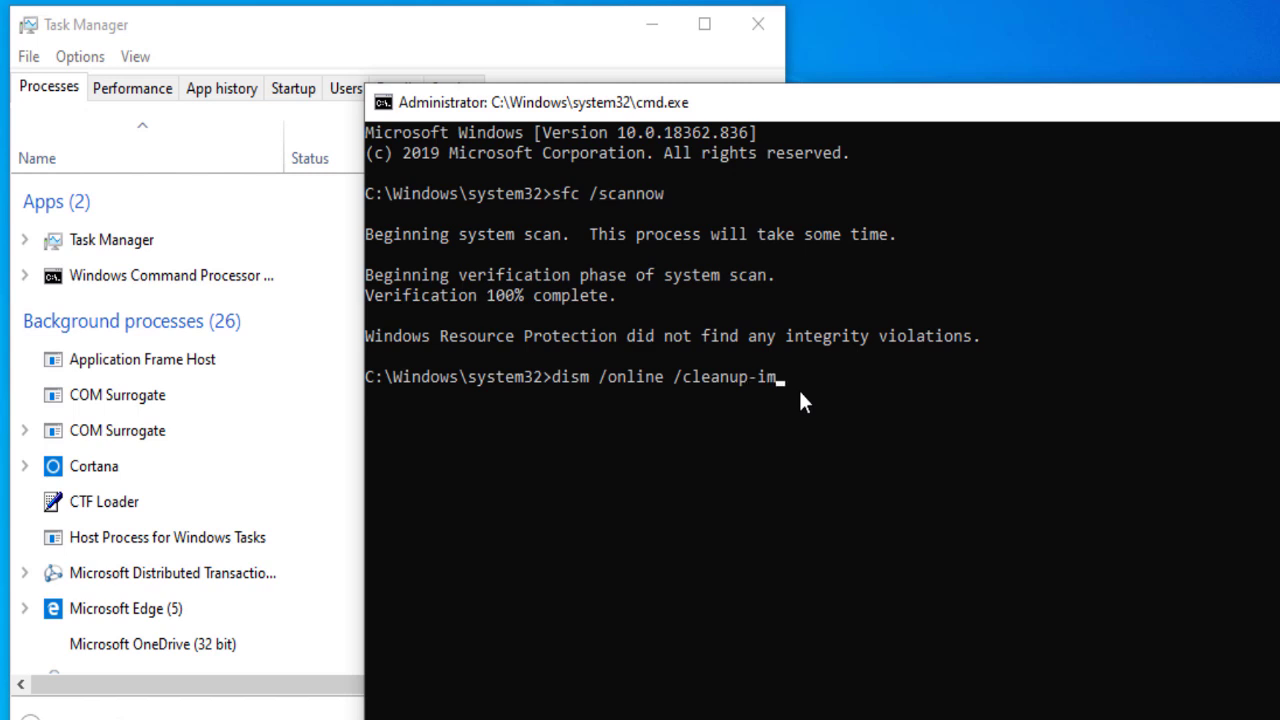
pyautogui.write('age /sc')
pyautogui.write('anhealth')
pyautogui.press('Return')
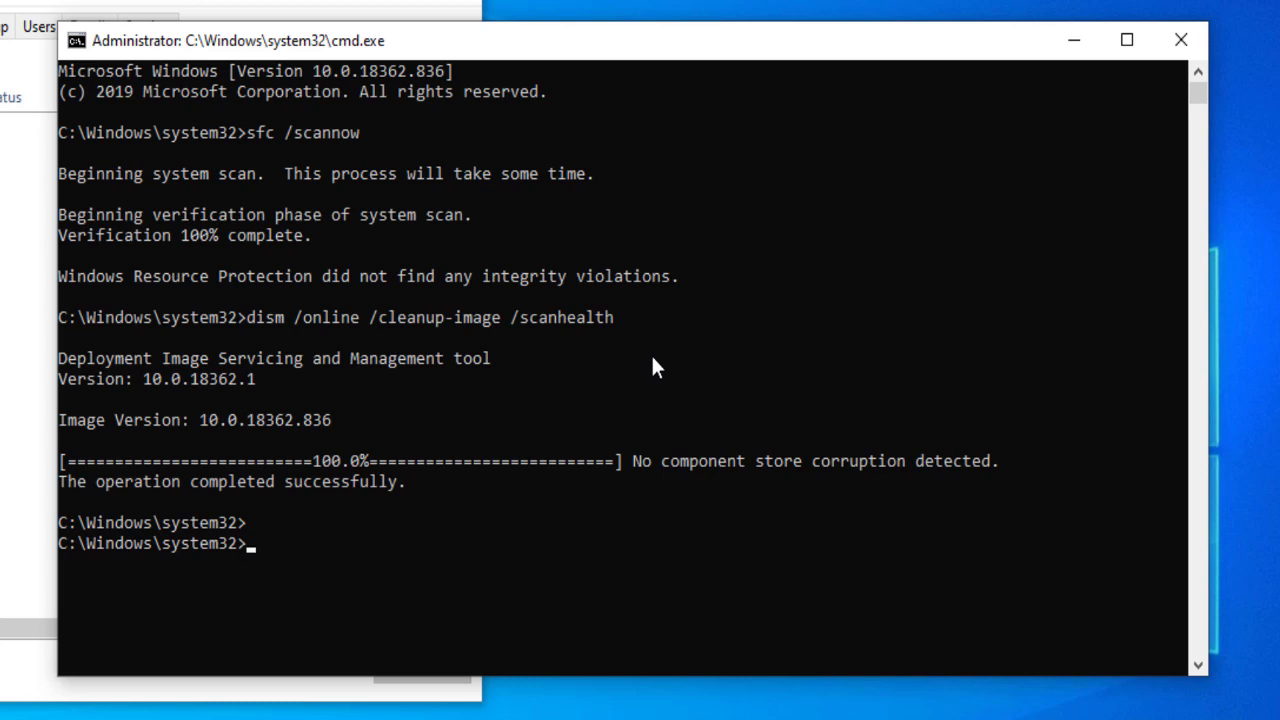
# Step: Edit the recalled DISM command to end in /restorehealth, leaving it unrun at the prompt
pyautogui.press('Up')
pyautogui.press('BackSpace')
pyautogui.press('BackSpace')
pyautogui.press('BackSpace')
pyautogui.press('BackSpace')
pyautogui.press('BackSpace')
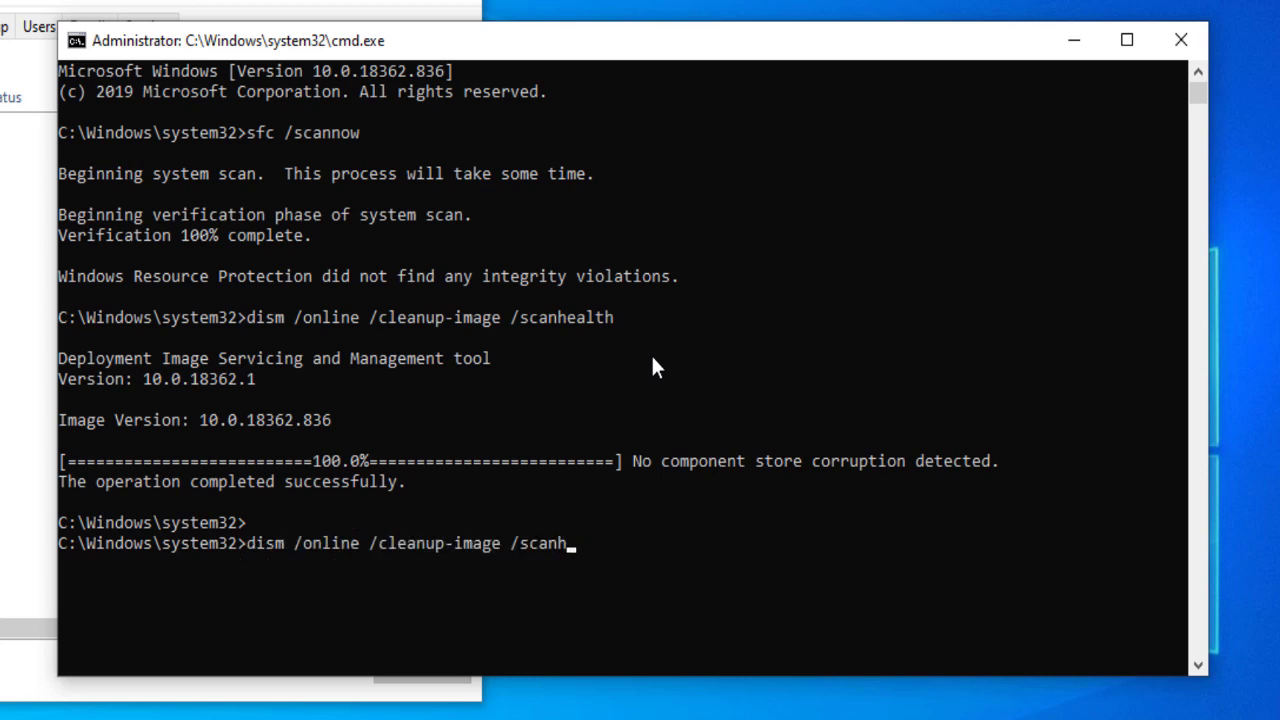
pyautogui.press('BackSpace')
pyautogui.press('BackSpace')
pyautogui.press('BackSpace')
pyautogui.press('BackSpace')
pyautogui.press('BackSpace')
pyautogui.write('reso')
pyautogui.press('BackSpace')
pyautogui.write('tore')
pyautogui.write('health')
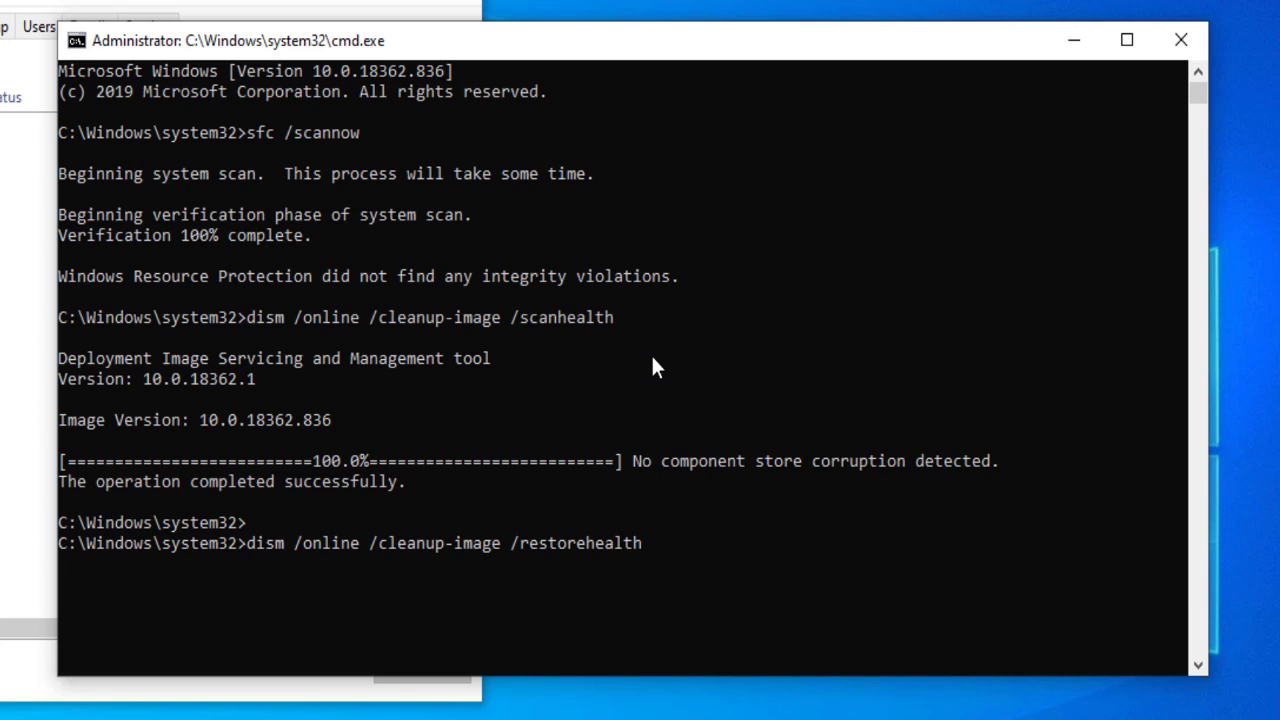
pyautogui.moveTo(250, 317)
pyautogui.mouseDown()
pyautogui.moveTo(492, 339)
pyautogui.moveTo(576, 328)
pyautogui.mouseUp()
pyautogui.click(602, 318)
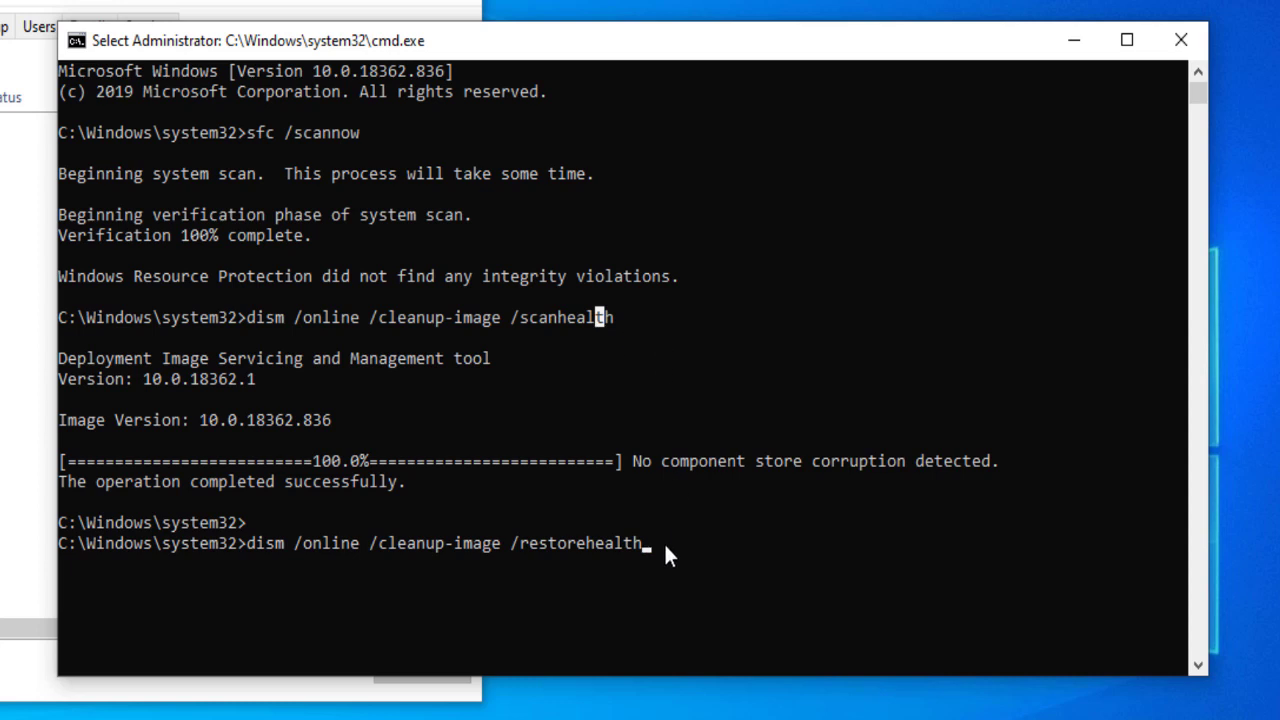
pyautogui.click(622, 540)
pyautogui.press('Escape')
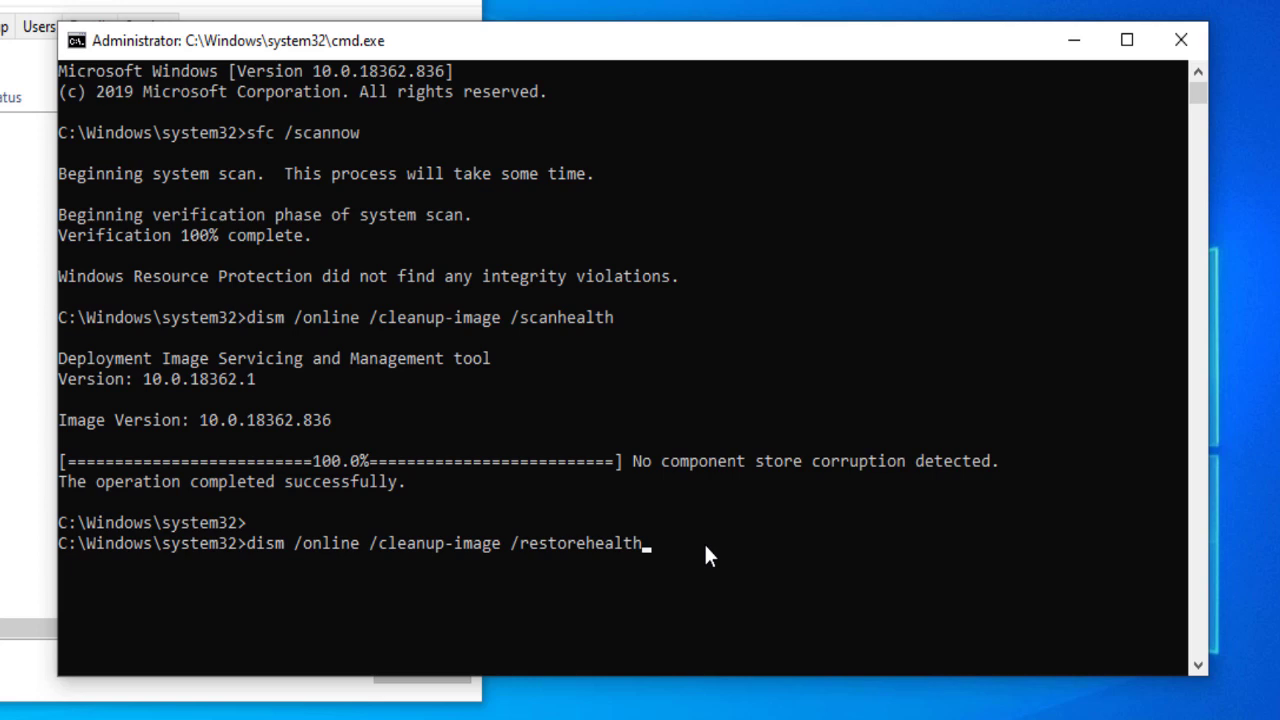
# Step: Run dism /online /cleanup-image /restorehealth to repair the Windows image
pyautogui.press('Return')
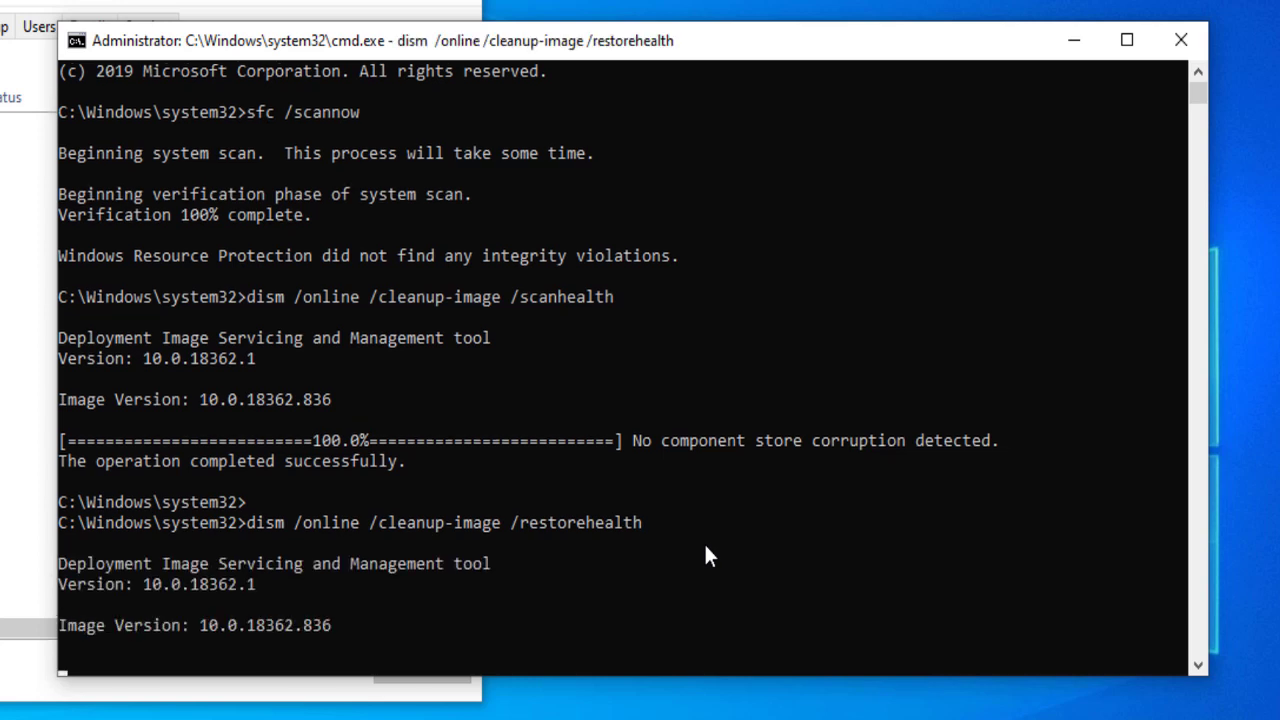